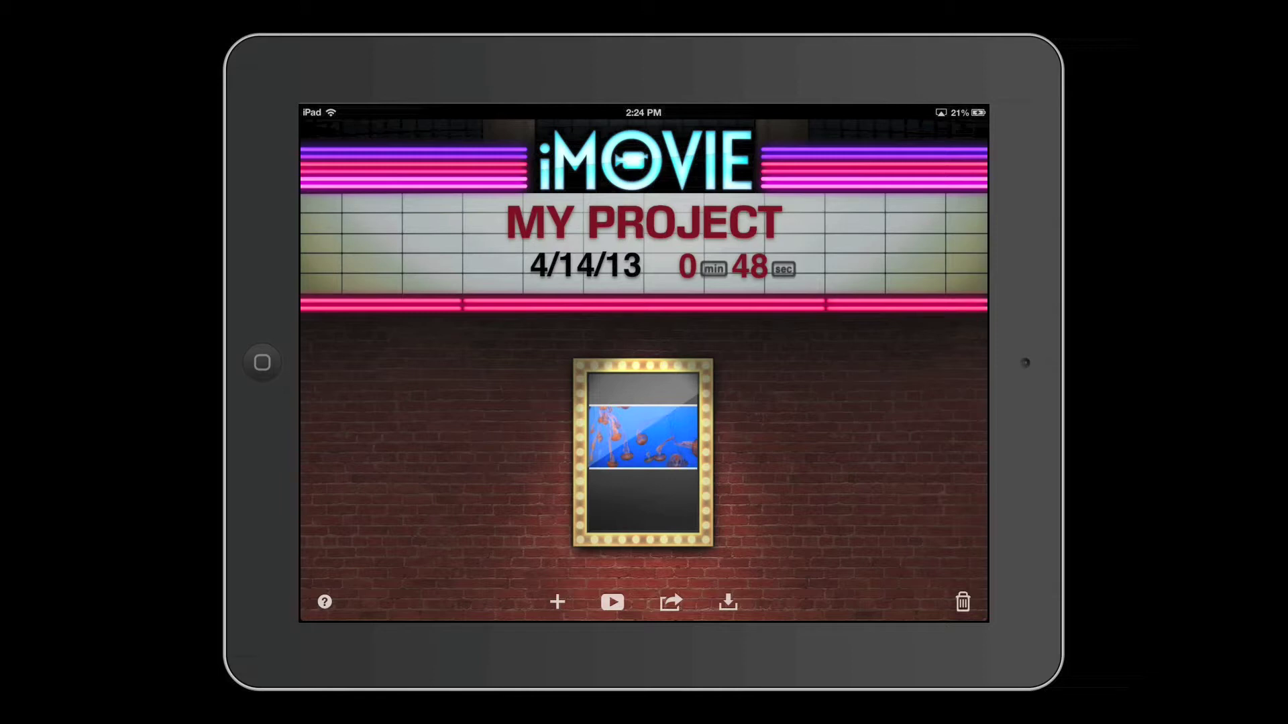
Open My Project from the marquee screen for editing
{"action": "left_click", "coordinate": [644, 452]}
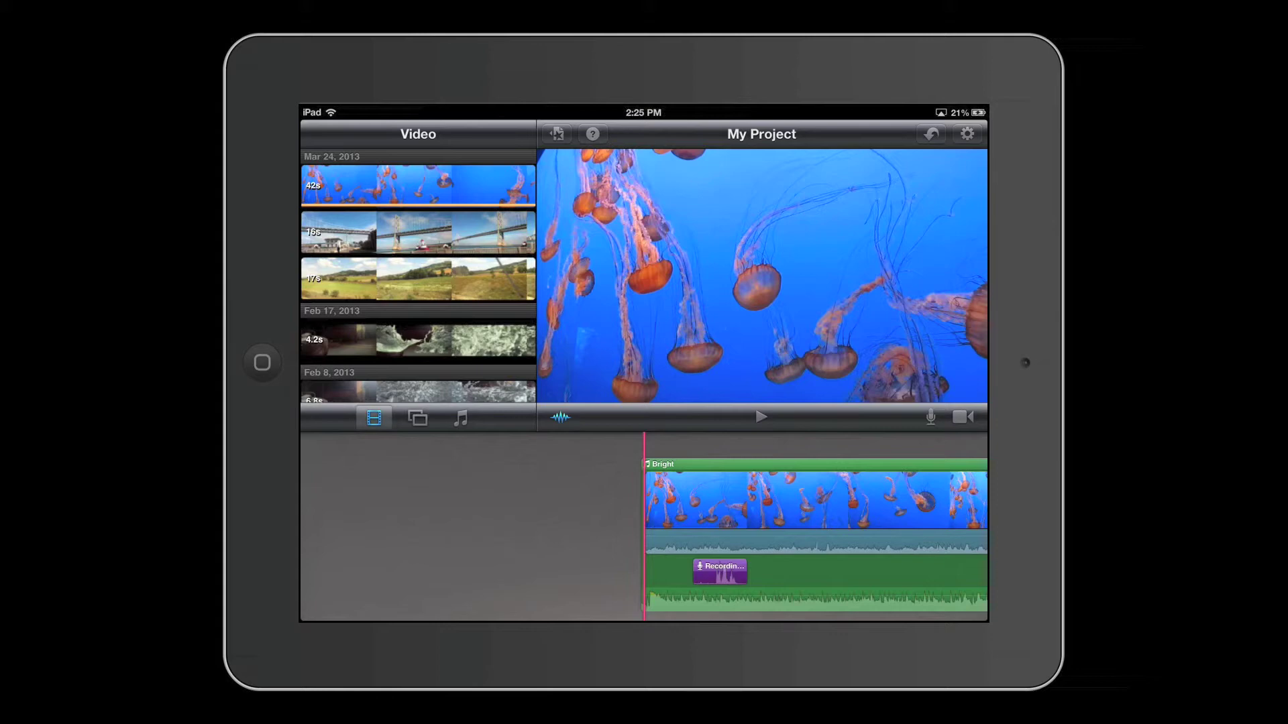
Trim the bridge clip in the library and place it before the jellyfish clip at the project start
{"action": "left_click", "coordinate": [418, 234]}
{"action": "left_click_drag", "start_coordinate": [531, 234], "coordinate": [352, 242]}
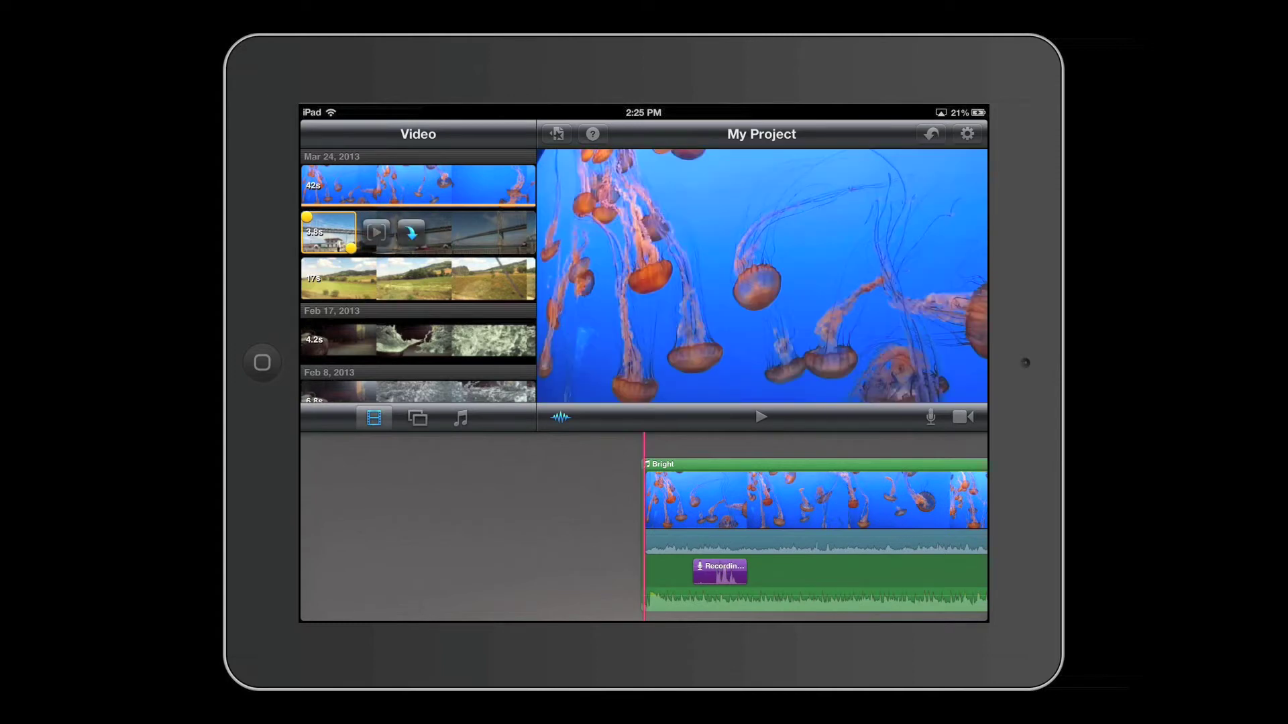
{"action": "left_click_drag", "start_coordinate": [327, 231], "coordinate": [644, 497]}
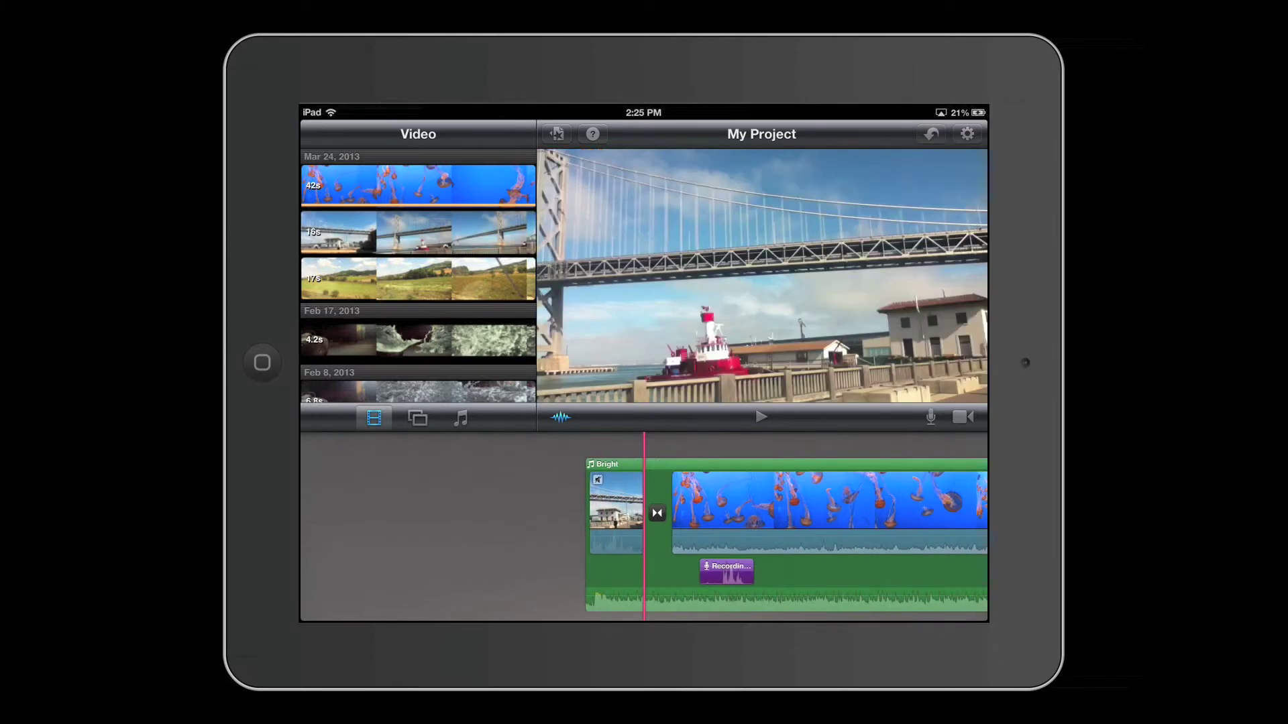
{"action": "left_click", "coordinate": [931, 134]}
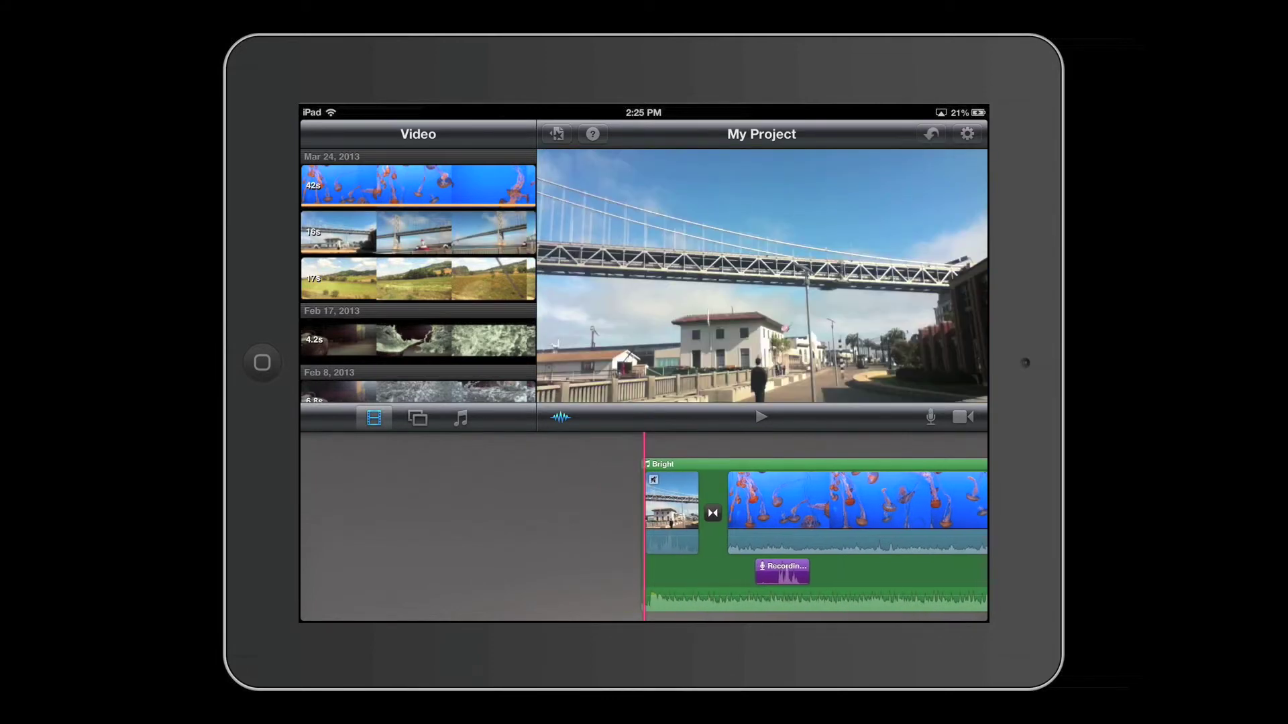
Give the bridge clip an Opening-style title reading 'A Film by iMovie How To' and start playback
{"action": "double_click", "coordinate": [671, 514]}
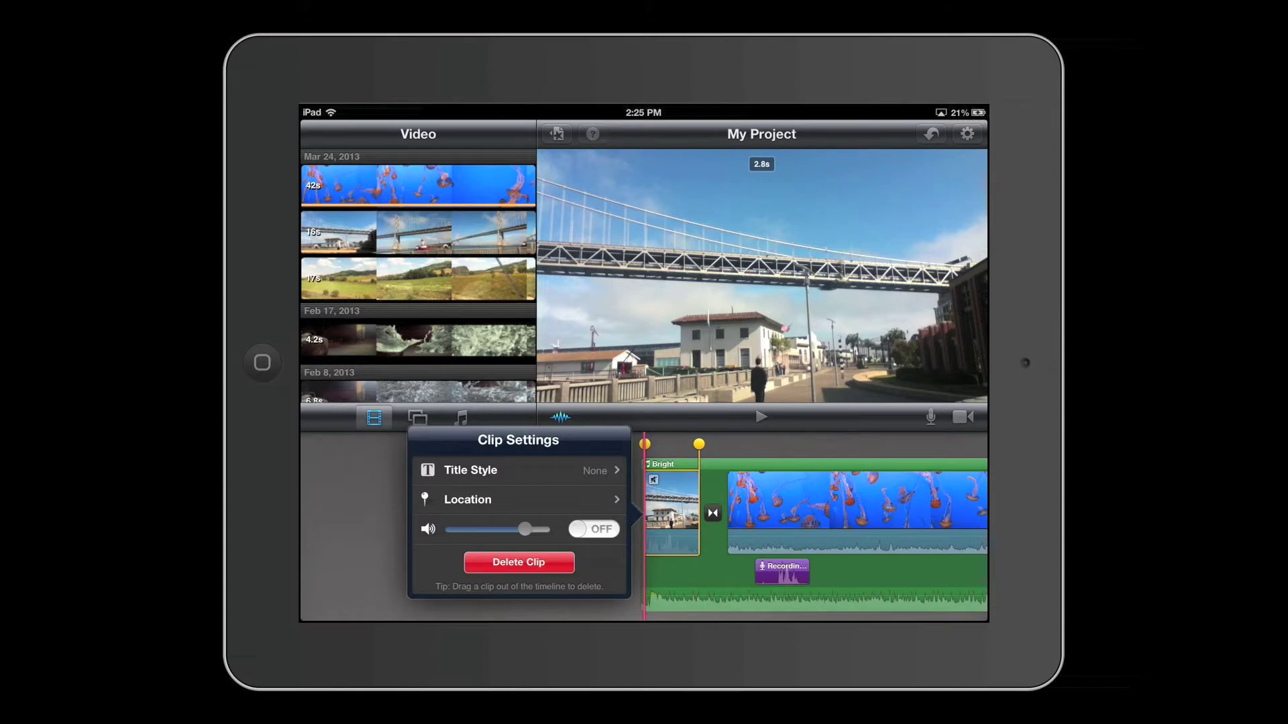
{"action": "left_click", "coordinate": [517, 470]}
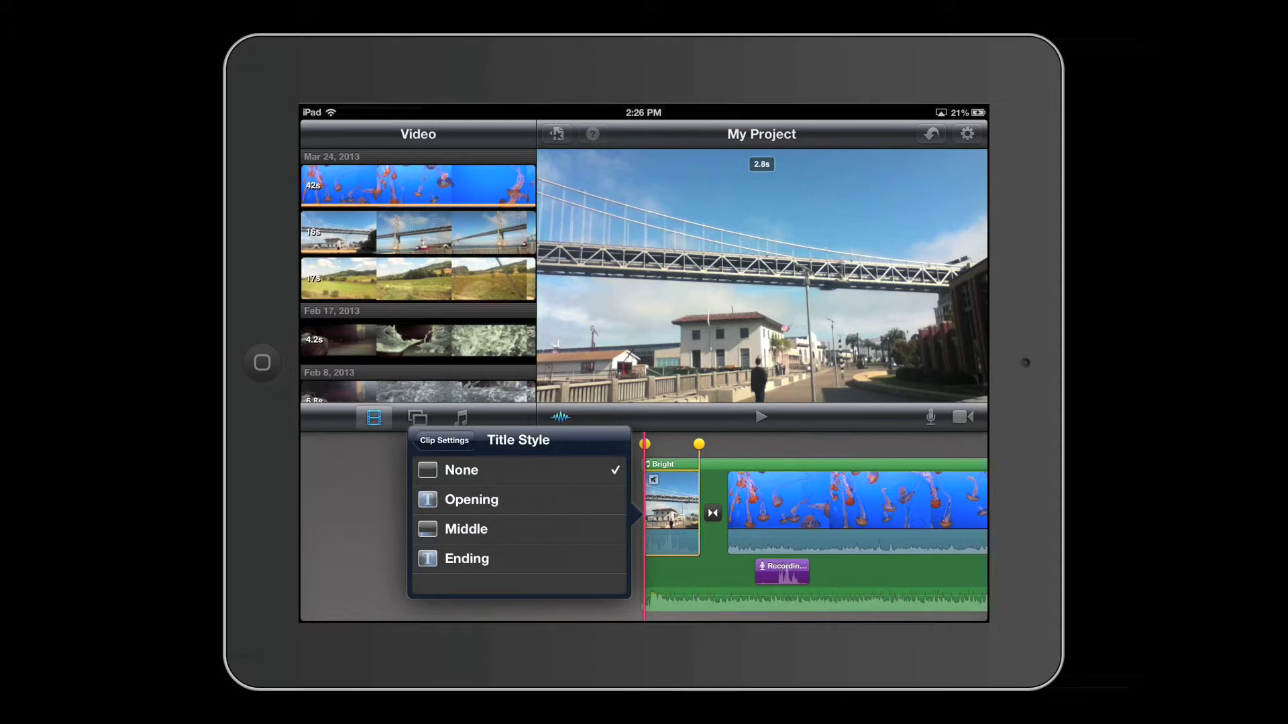
{"action": "left_click", "coordinate": [518, 500]}
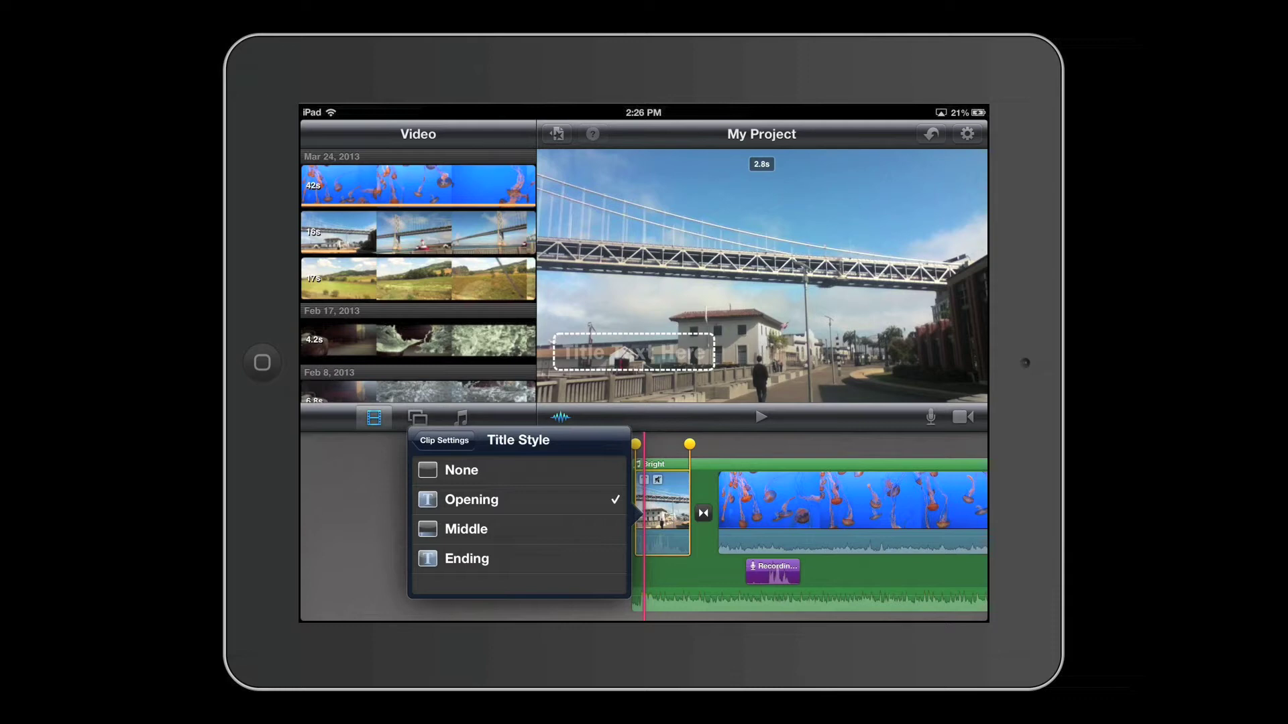
{"action": "left_click", "coordinate": [634, 352]}
{"action": "type", "text": "A Film by iMovie How To"}
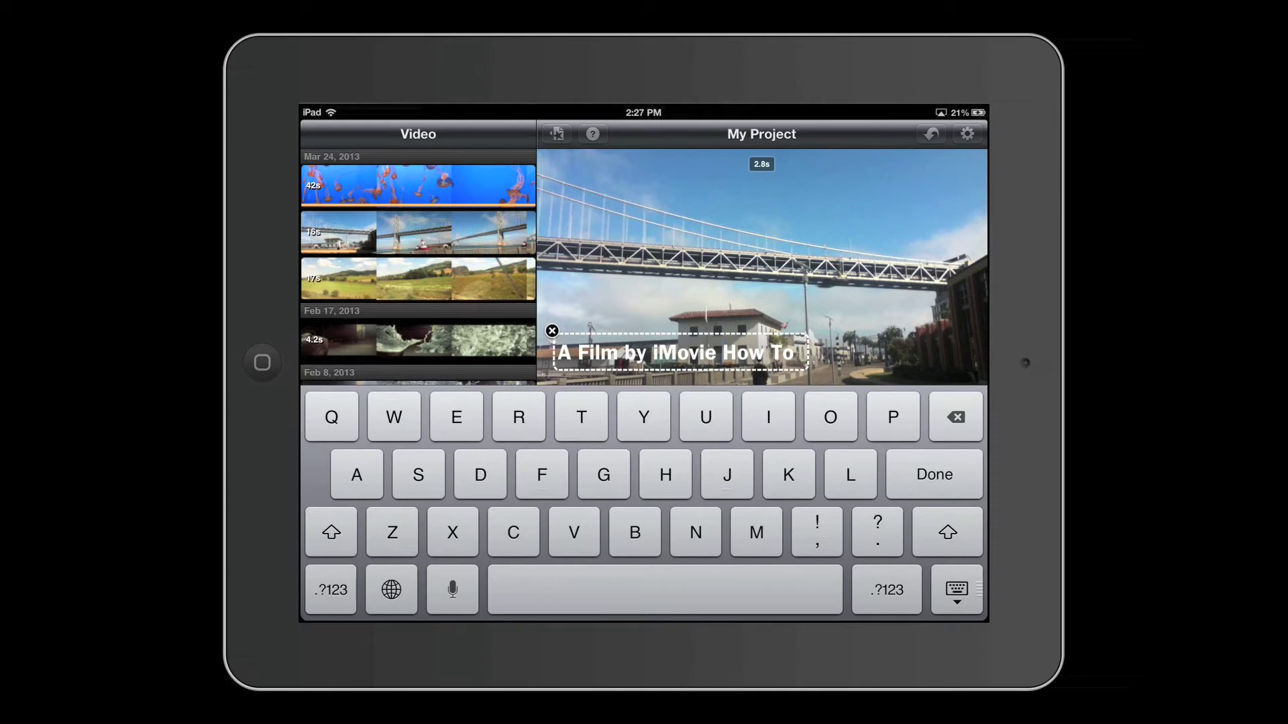
{"action": "left_click", "coordinate": [956, 589]}
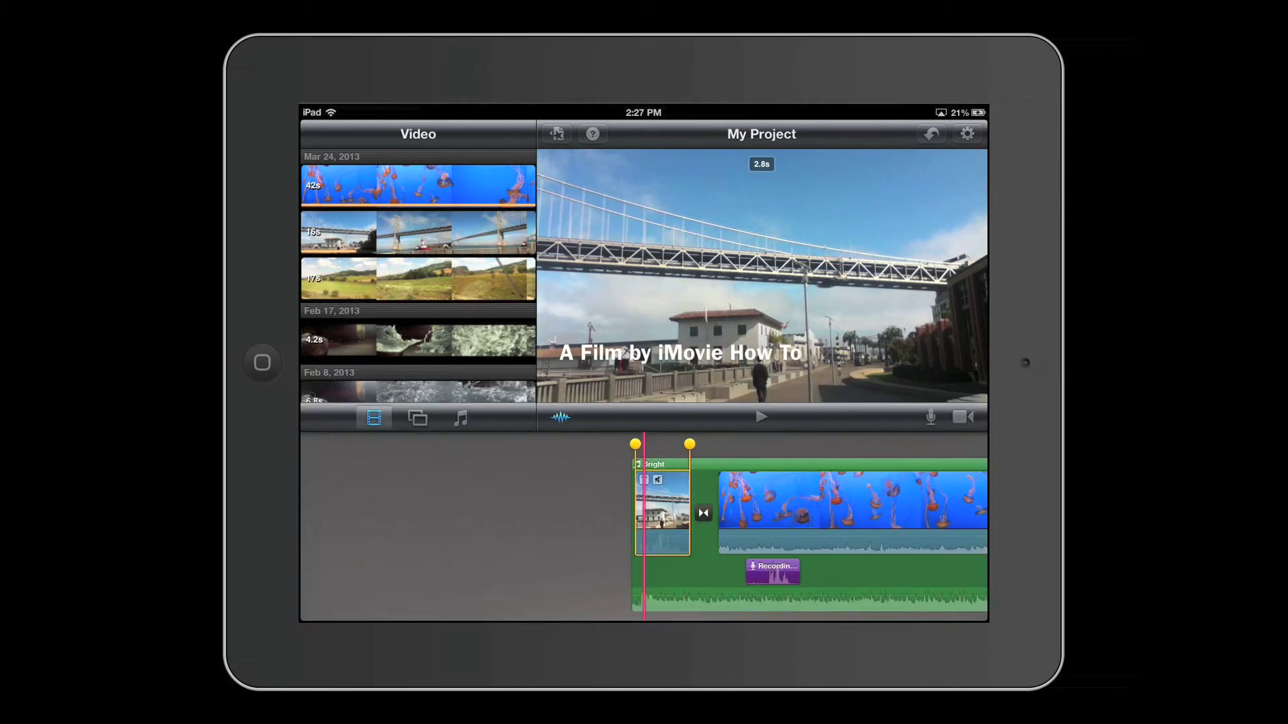
{"action": "left_click", "coordinate": [463, 524]}
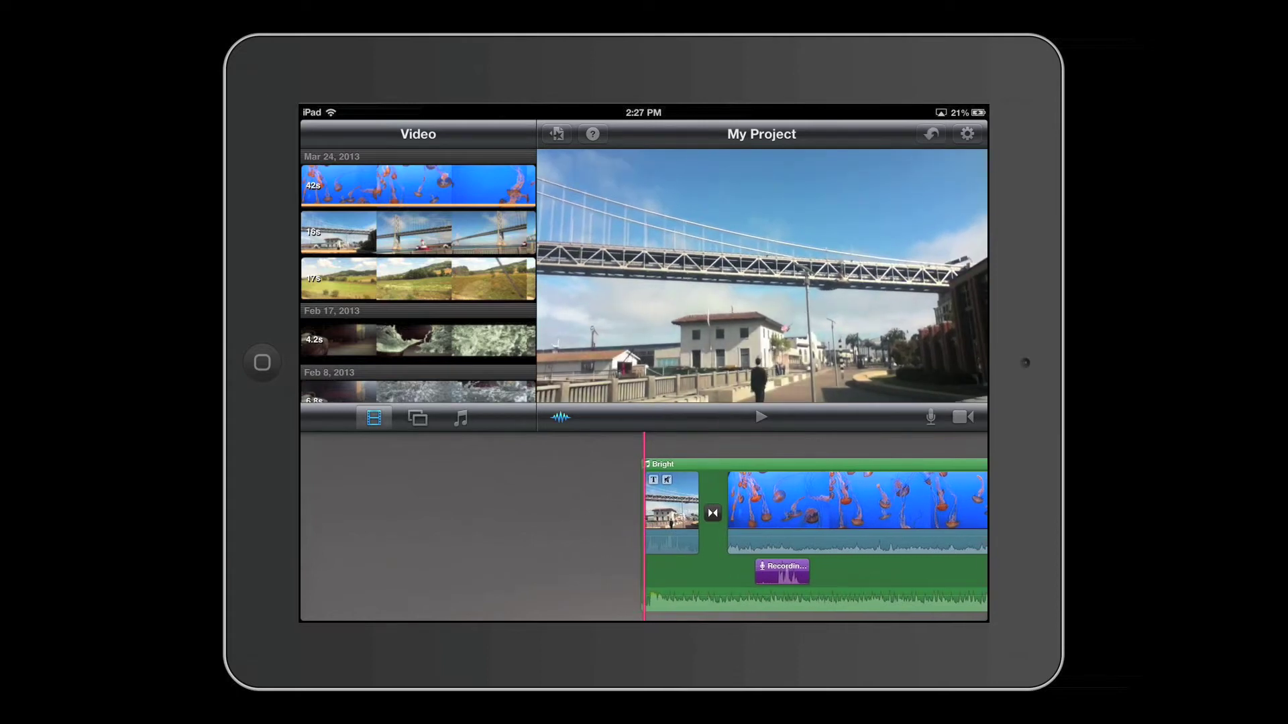
{"action": "left_click", "coordinate": [760, 416]}
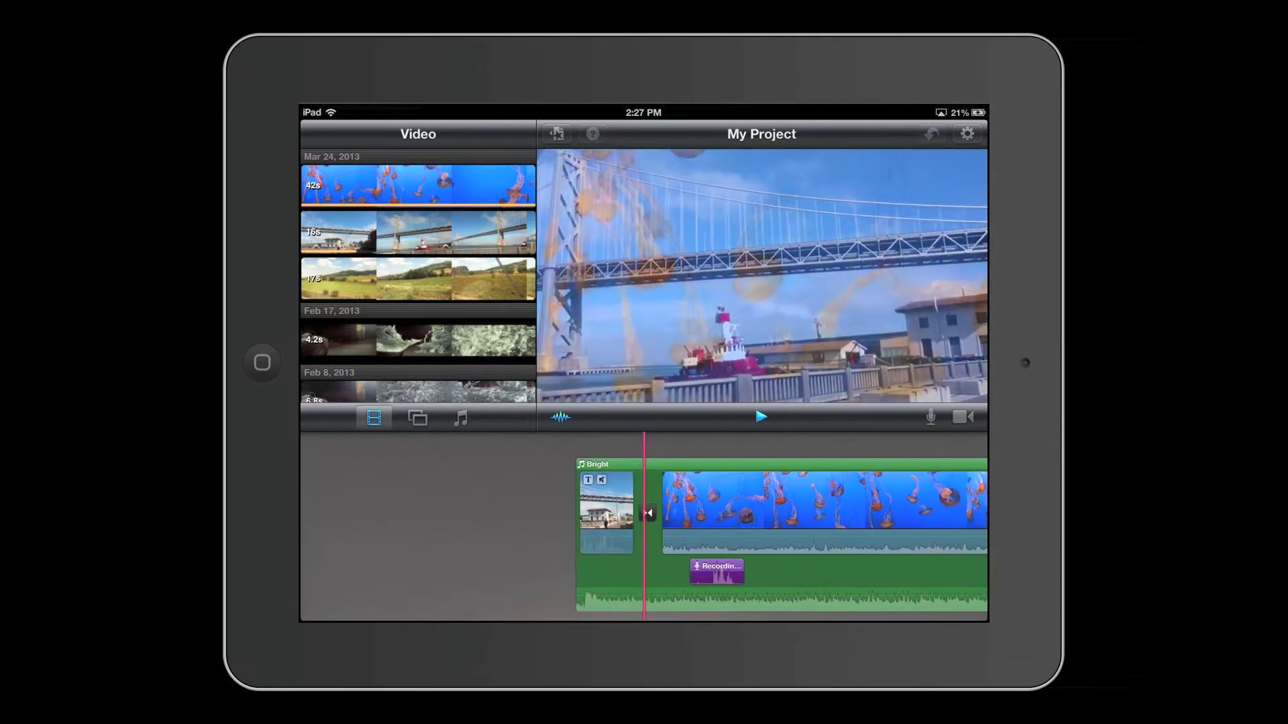
Stop playback, return to the project start and review the project's theme and music settings
{"action": "left_click", "coordinate": [760, 416]}
{"action": "left_click_drag", "start_coordinate": [624, 513], "coordinate": [644, 513]}
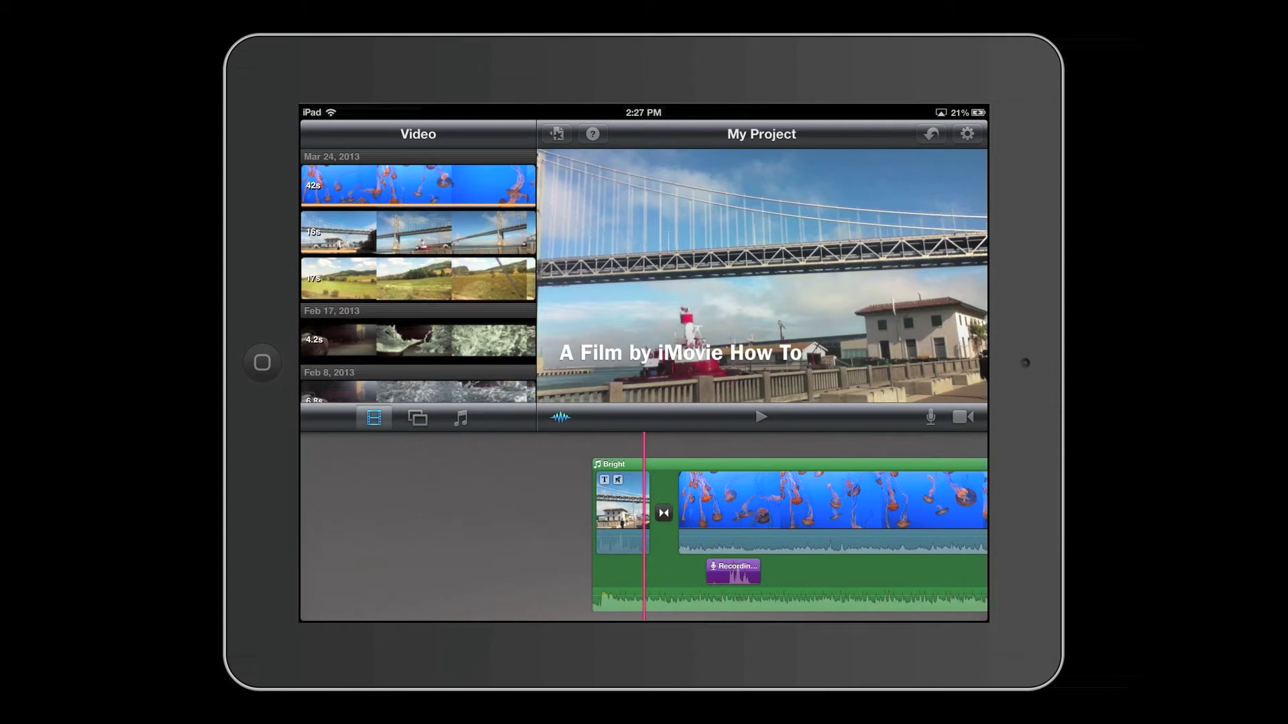
{"action": "left_click", "coordinate": [967, 133]}
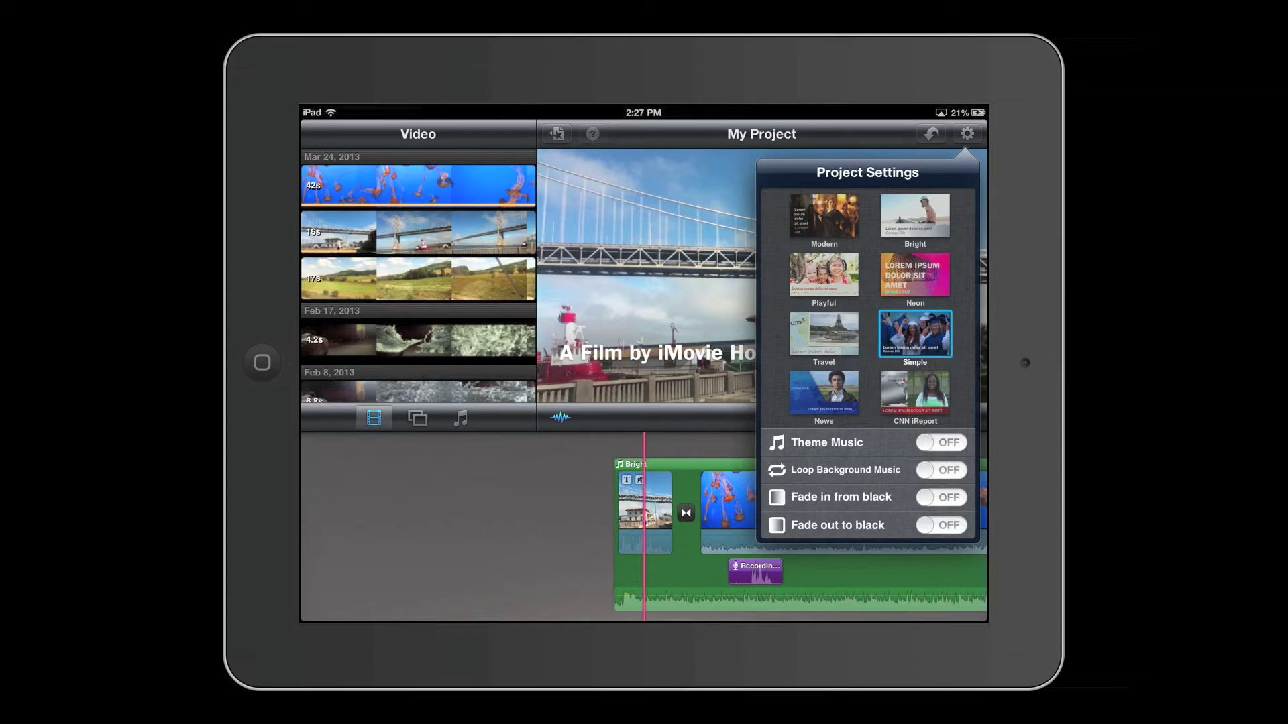
{"action": "left_click", "coordinate": [453, 523]}
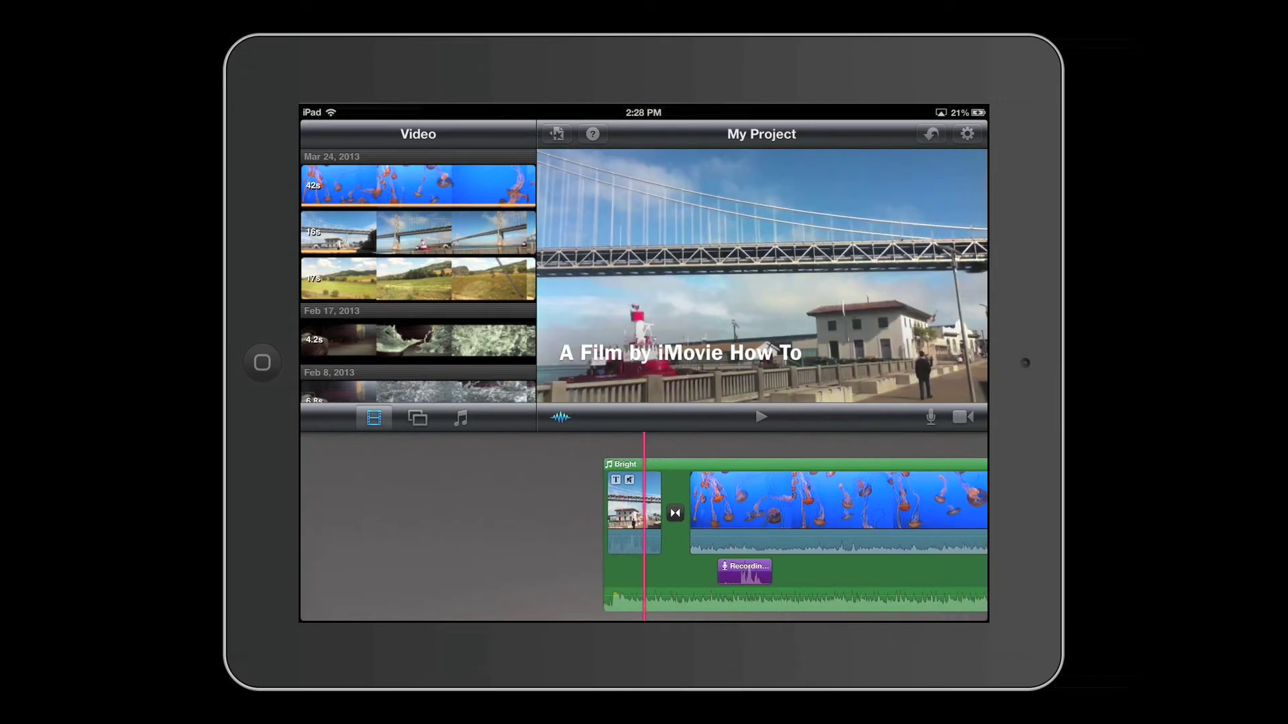
Reopen the bridge clip's title for editing, leave it reading 'A Film by iMovie How To' and deselect the clip
{"action": "left_click", "coordinate": [633, 513]}
{"action": "double_click", "coordinate": [633, 513]}
{"action": "left_click", "coordinate": [680, 353]}
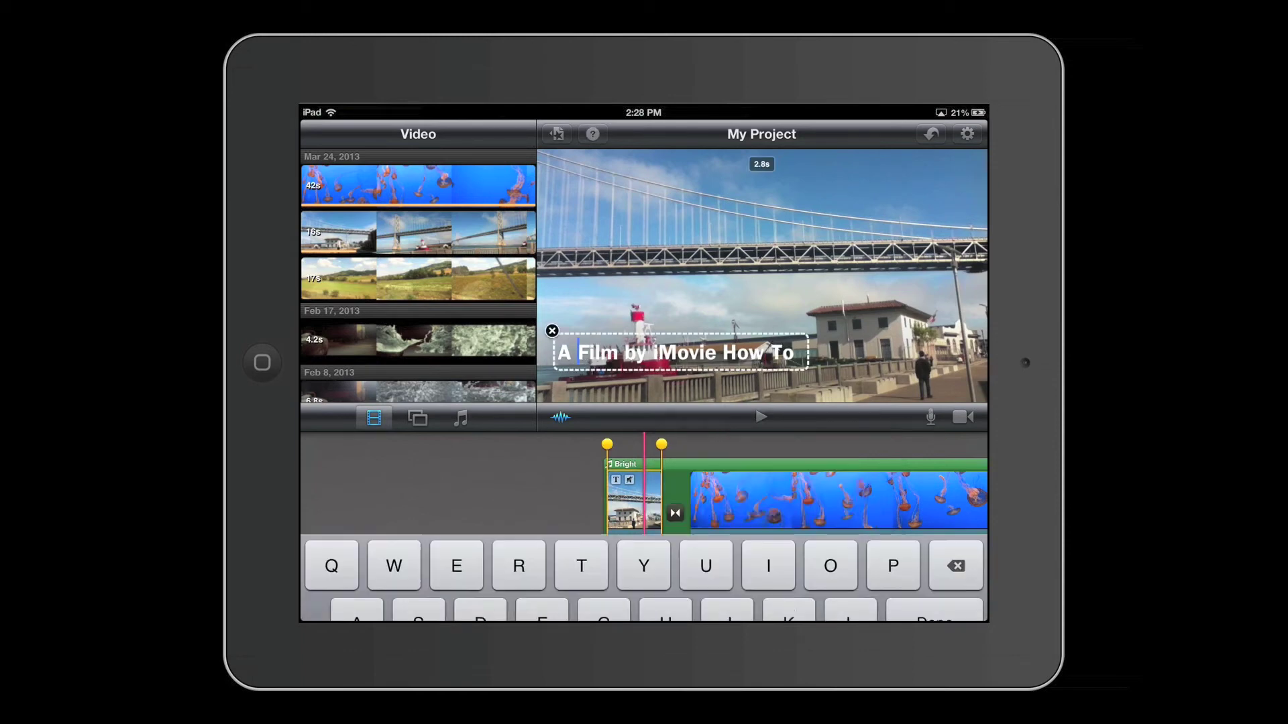
{"action": "left_click", "coordinate": [564, 352]}
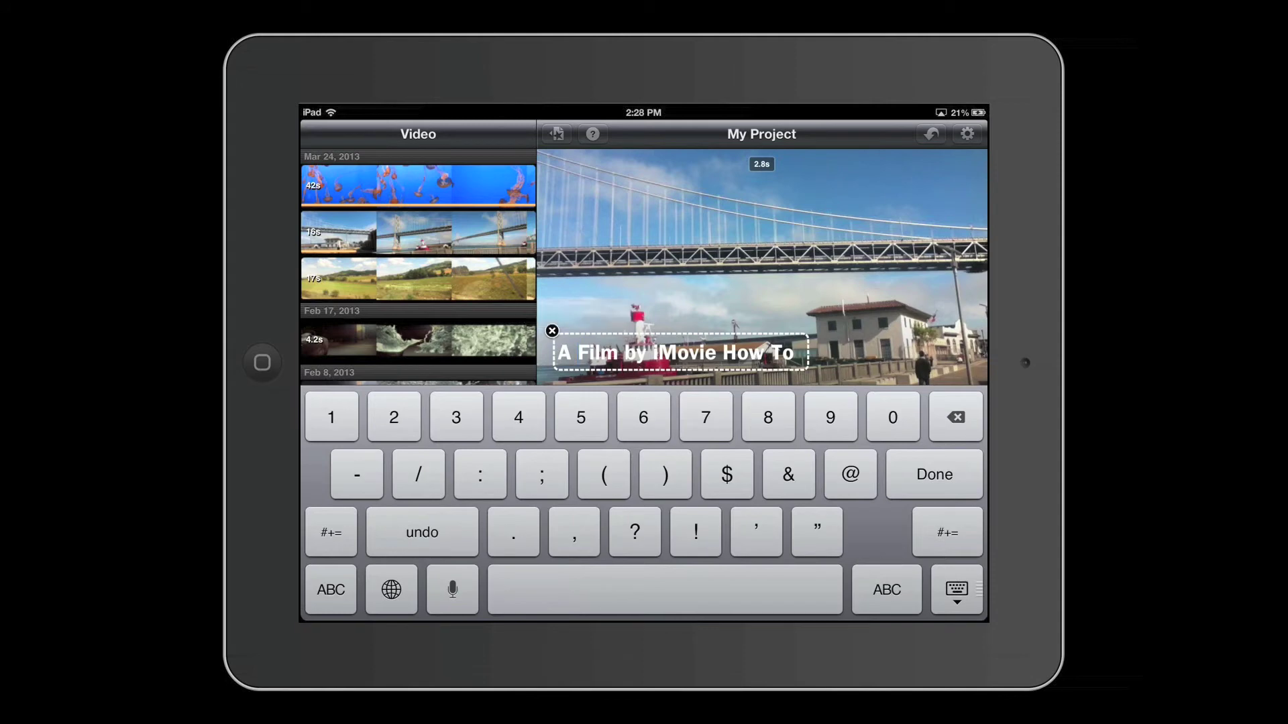
{"action": "left_click", "coordinate": [935, 473]}
{"action": "left_click", "coordinate": [453, 523]}
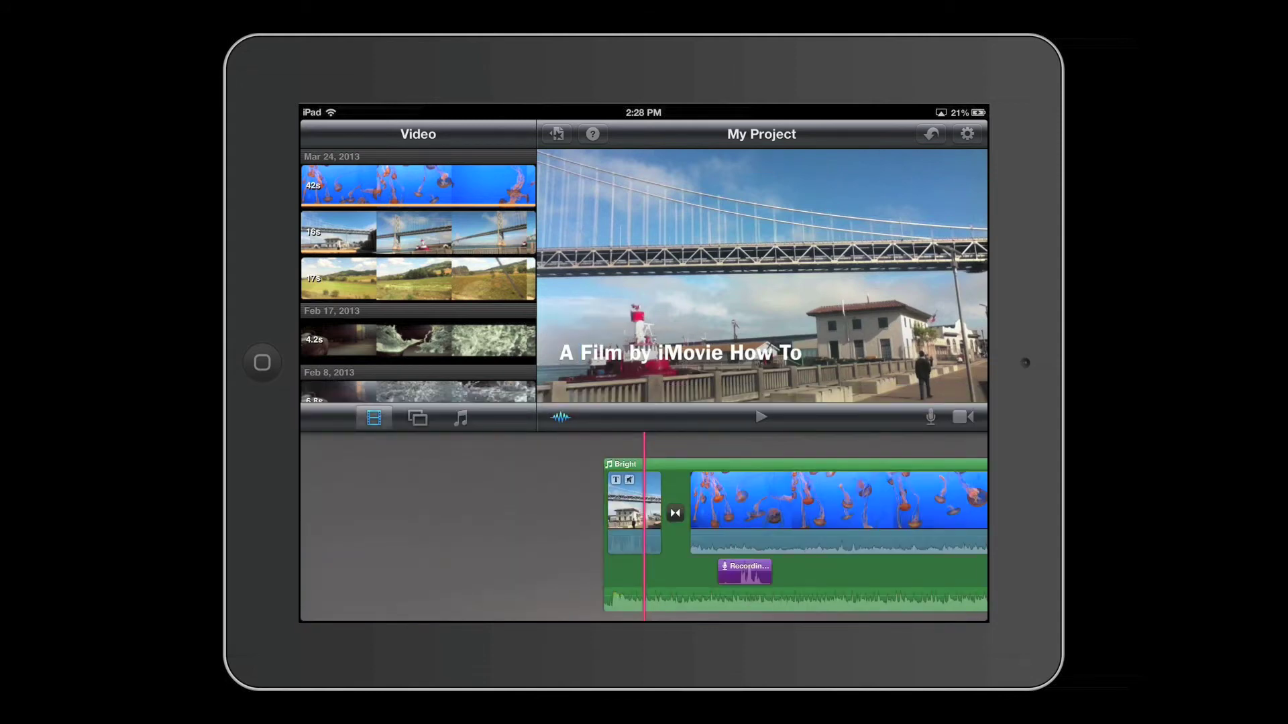
{"action": "left_click", "coordinate": [633, 509]}
{"action": "left_click", "coordinate": [453, 523]}
{"action": "left_click_drag", "start_coordinate": [785, 513], "coordinate": [815, 513]}
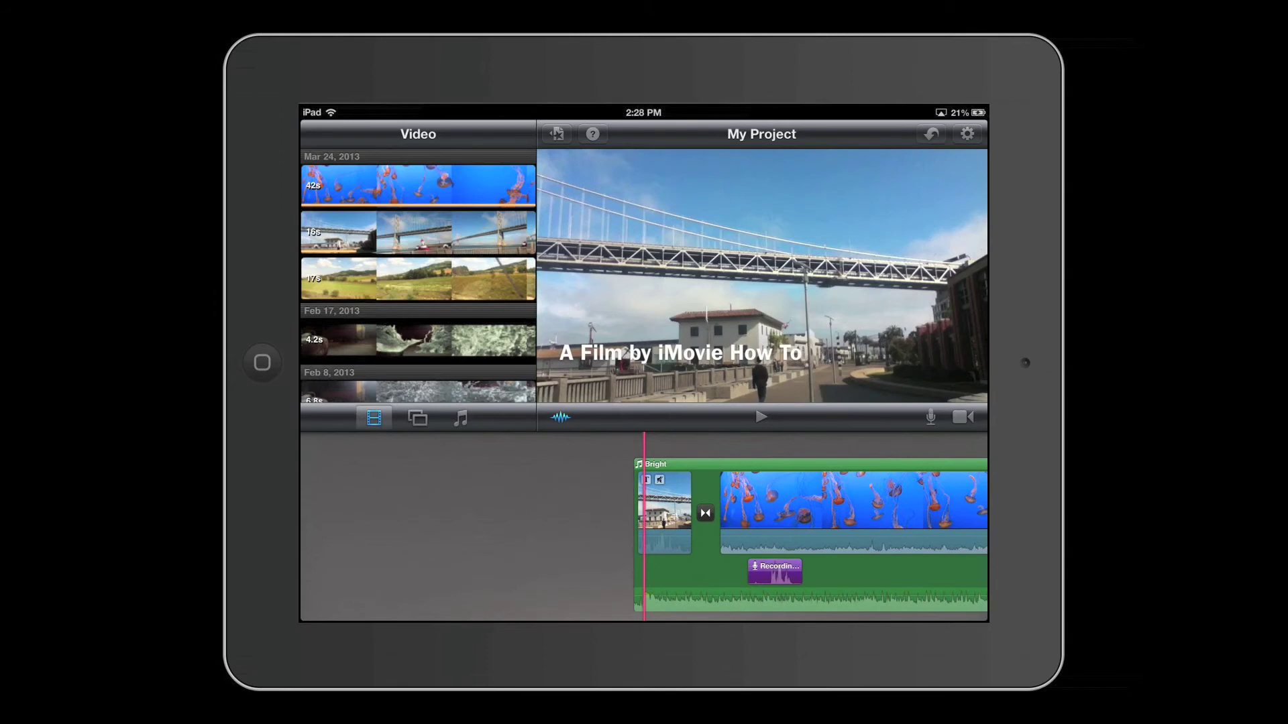
{"action": "left_click_drag", "start_coordinate": [804, 514], "coordinate": [574, 513]}
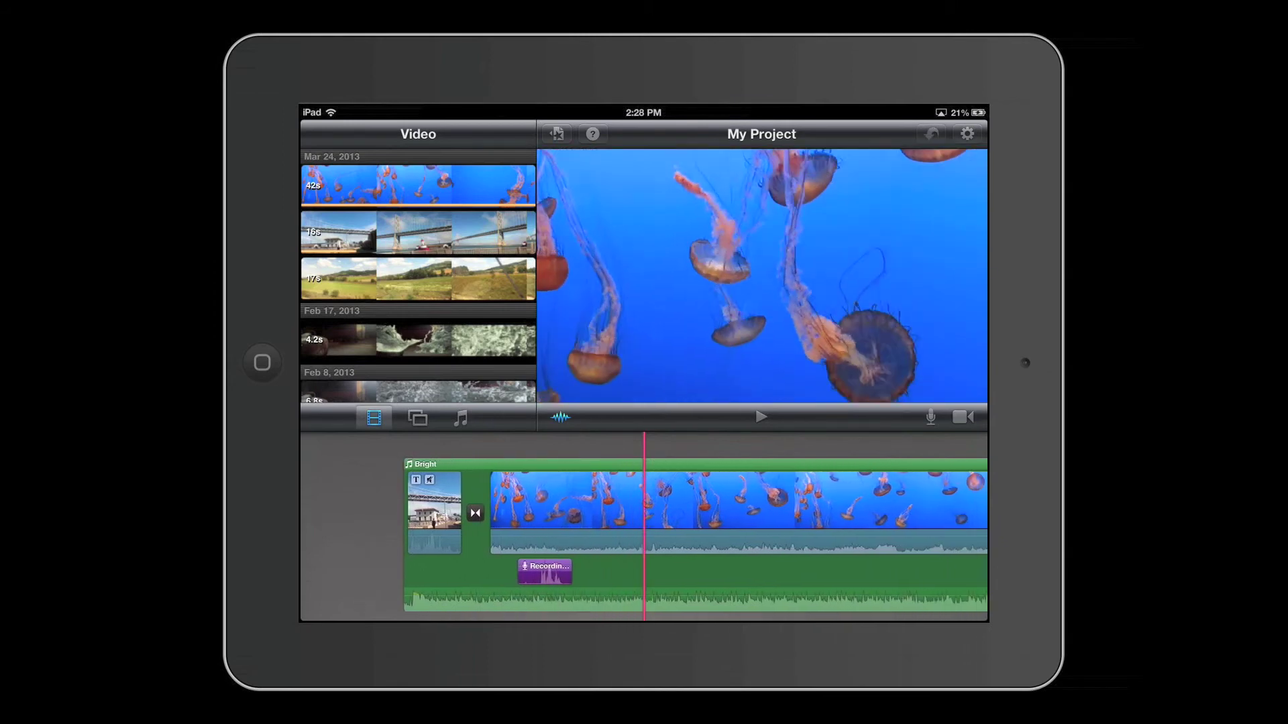
{"action": "left_click_drag", "start_coordinate": [765, 513], "coordinate": [653, 514]}
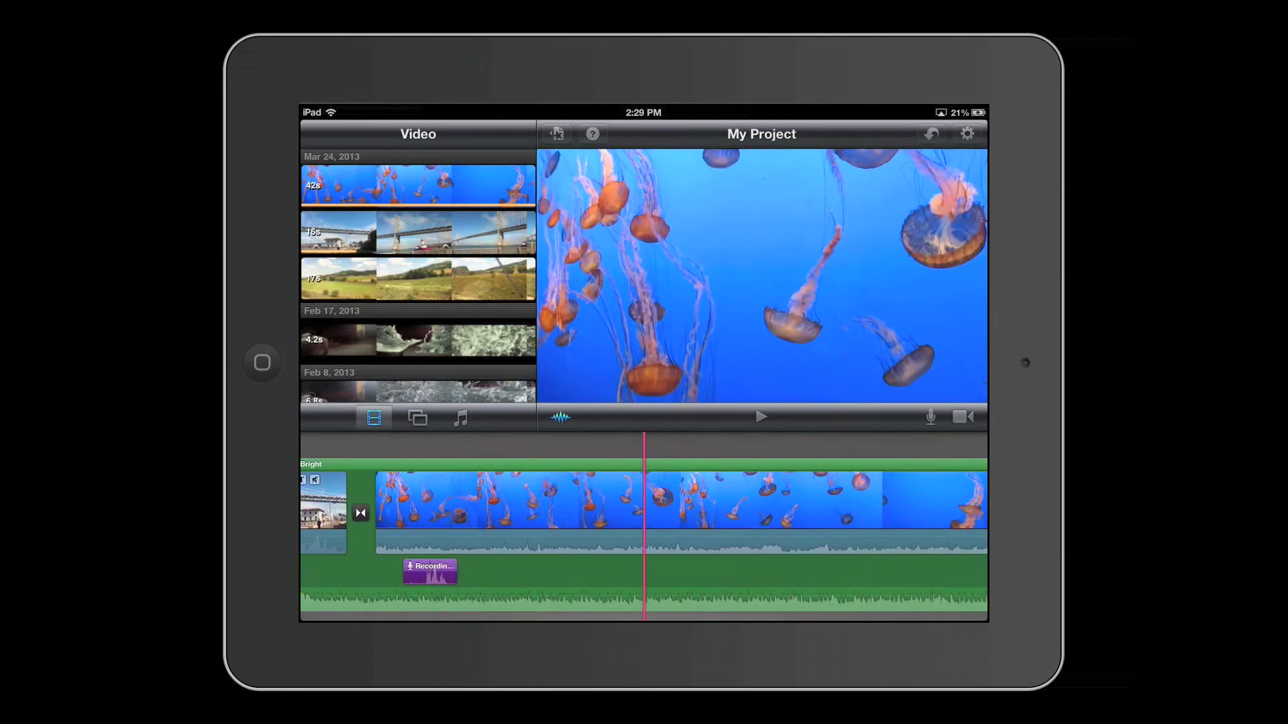
Split the jellyfish clip twice to isolate a short 1.9-second middle piece and select it
{"action": "left_click", "coordinate": [765, 503]}
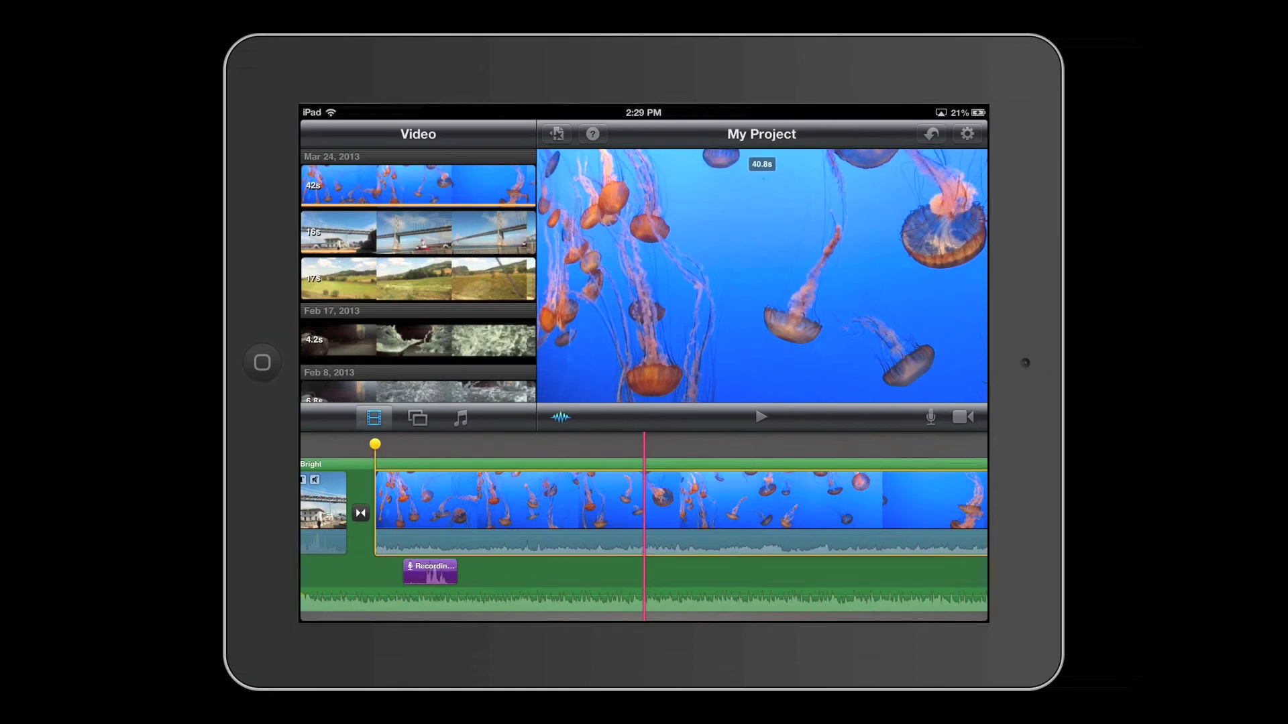
{"action": "left_click_drag", "start_coordinate": [645, 472], "coordinate": [645, 554]}
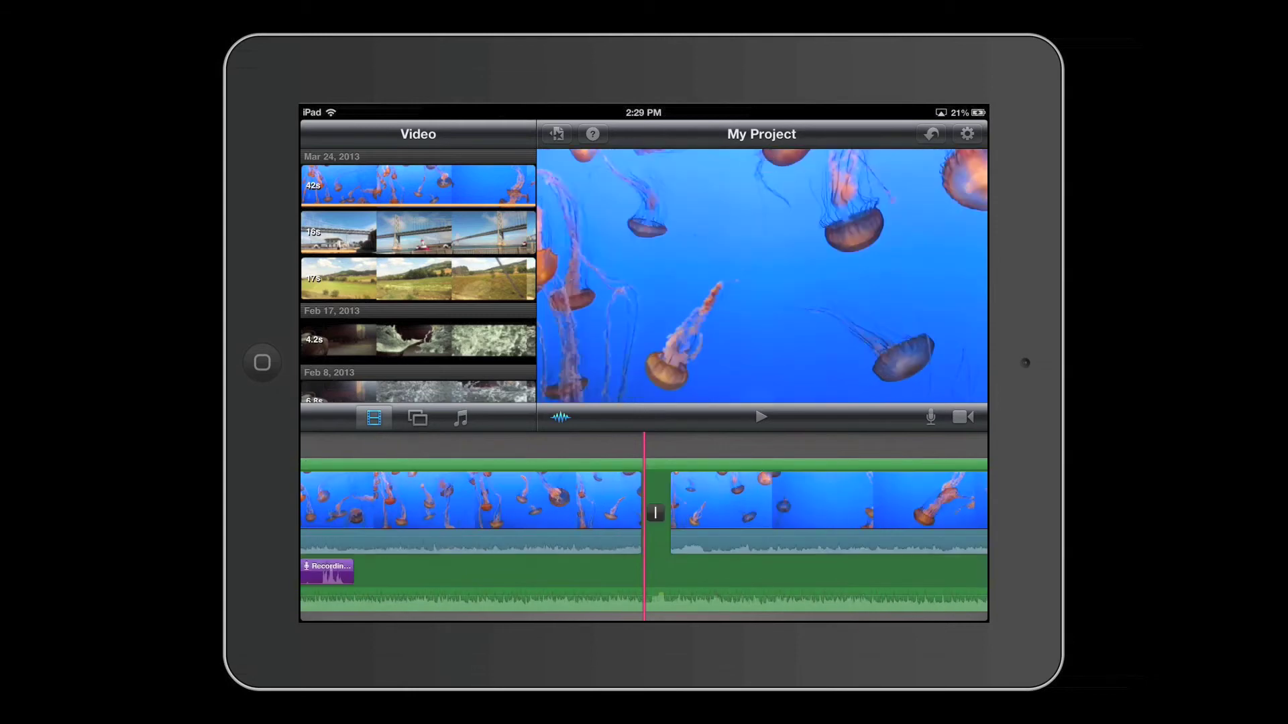
{"action": "mouse_move", "coordinate": [805, 503]}
{"action": "left_mouse_down"}
{"action": "mouse_move", "coordinate": [712, 504]}
{"action": "mouse_move", "coordinate": [730, 503]}
{"action": "left_mouse_up"}
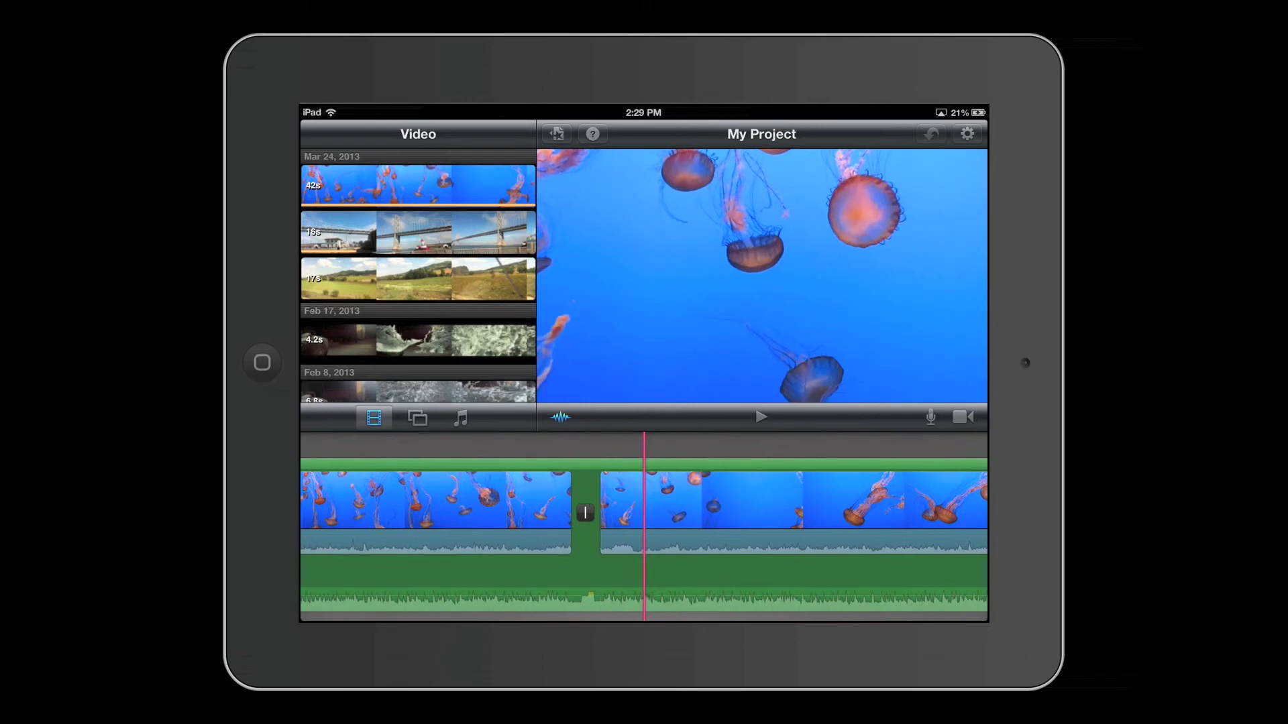
{"action": "left_click", "coordinate": [755, 503]}
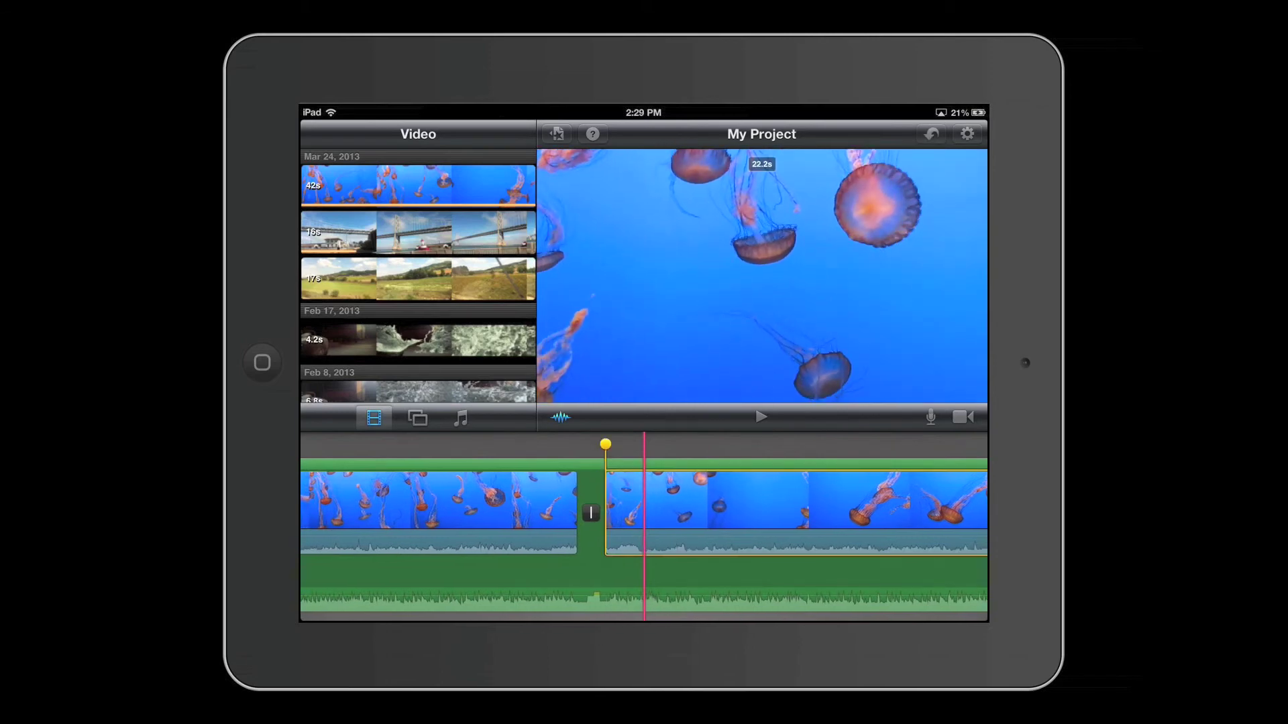
{"action": "left_click_drag", "start_coordinate": [645, 473], "coordinate": [645, 554]}
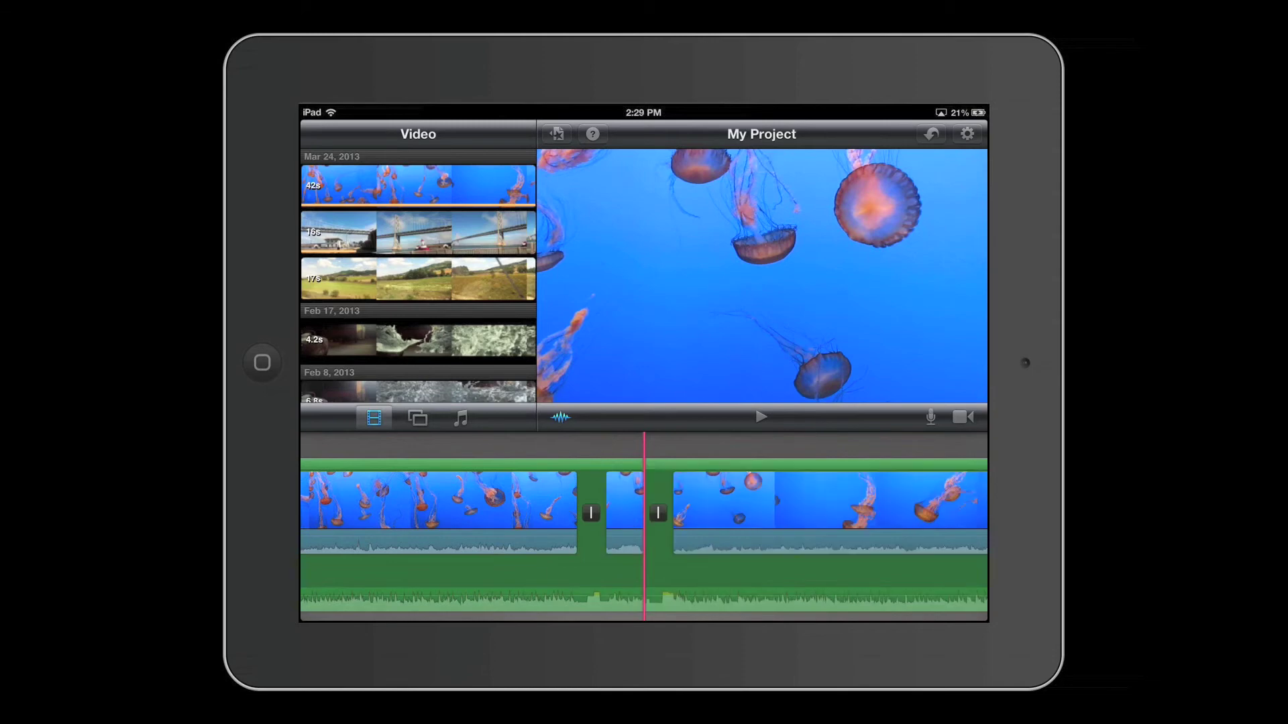
{"action": "left_click", "coordinate": [804, 594]}
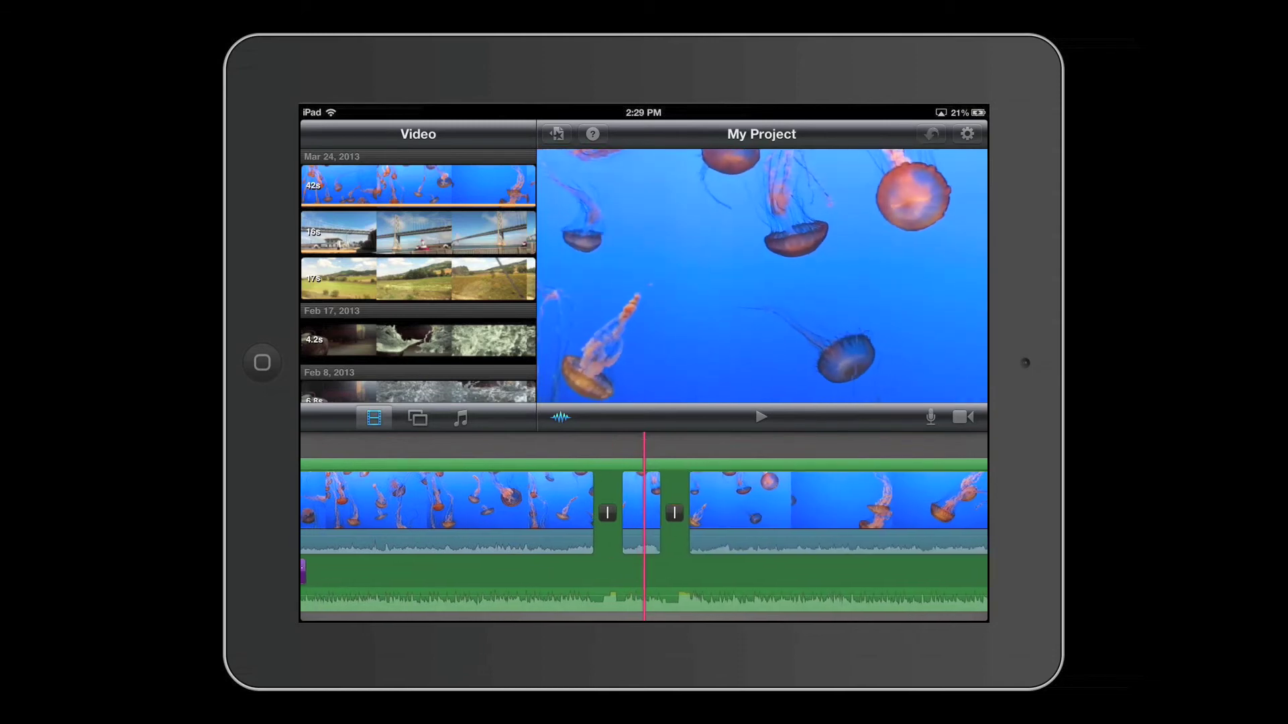
{"action": "left_click", "coordinate": [636, 508]}
Give the short middle jellyfish piece a Middle-style title reading 'Jellyfish'
{"action": "double_click", "coordinate": [640, 509]}
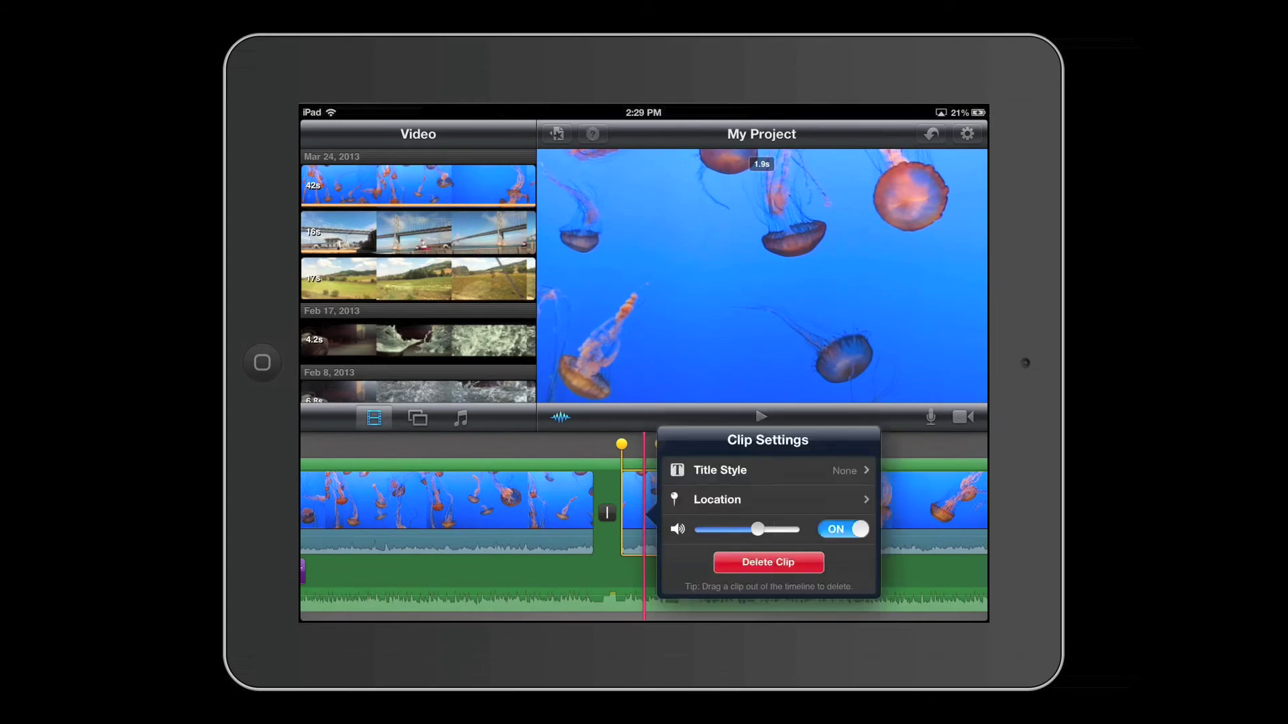
{"action": "left_click", "coordinate": [768, 470]}
{"action": "left_click", "coordinate": [768, 527]}
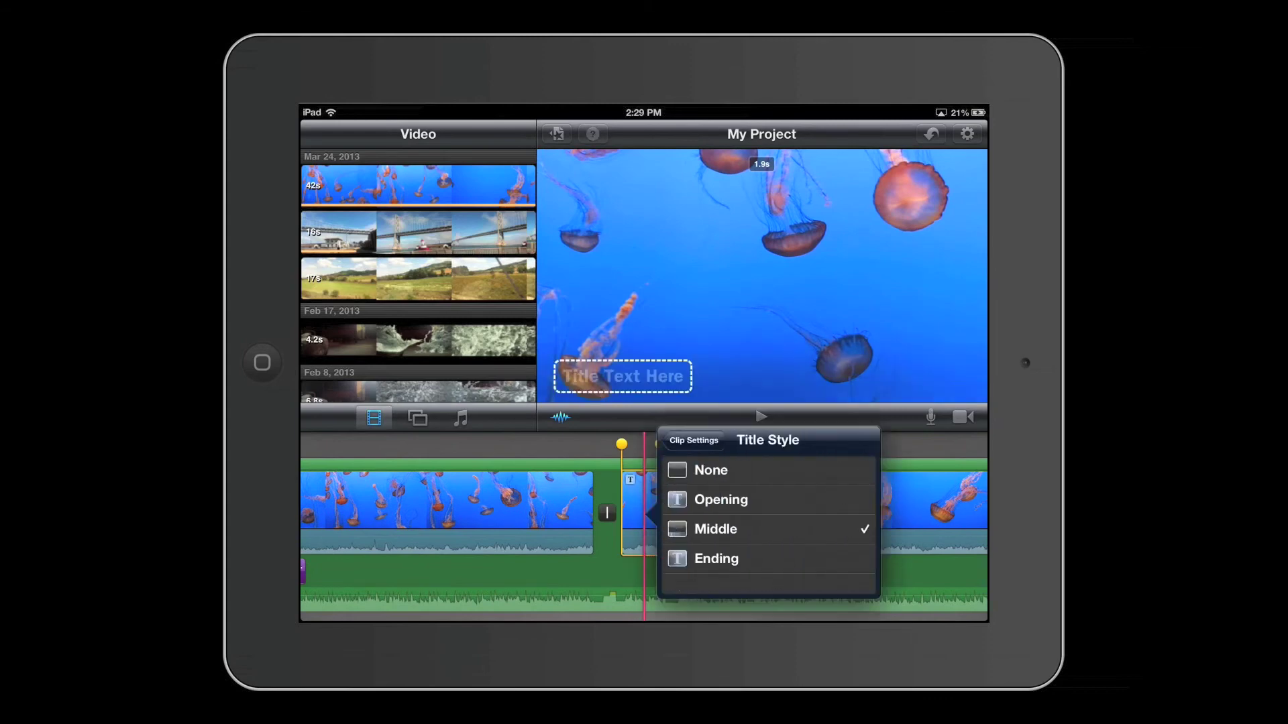
{"action": "left_click", "coordinate": [622, 376]}
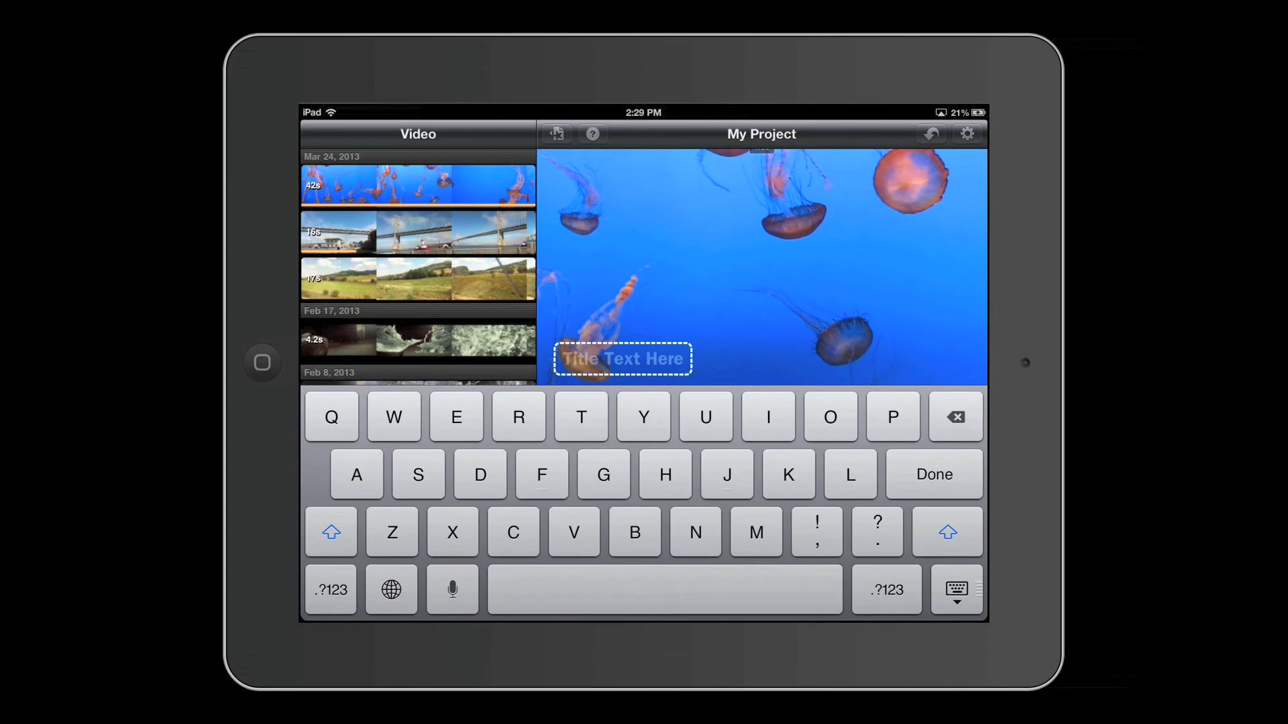
{"action": "type", "text": "Jel"}
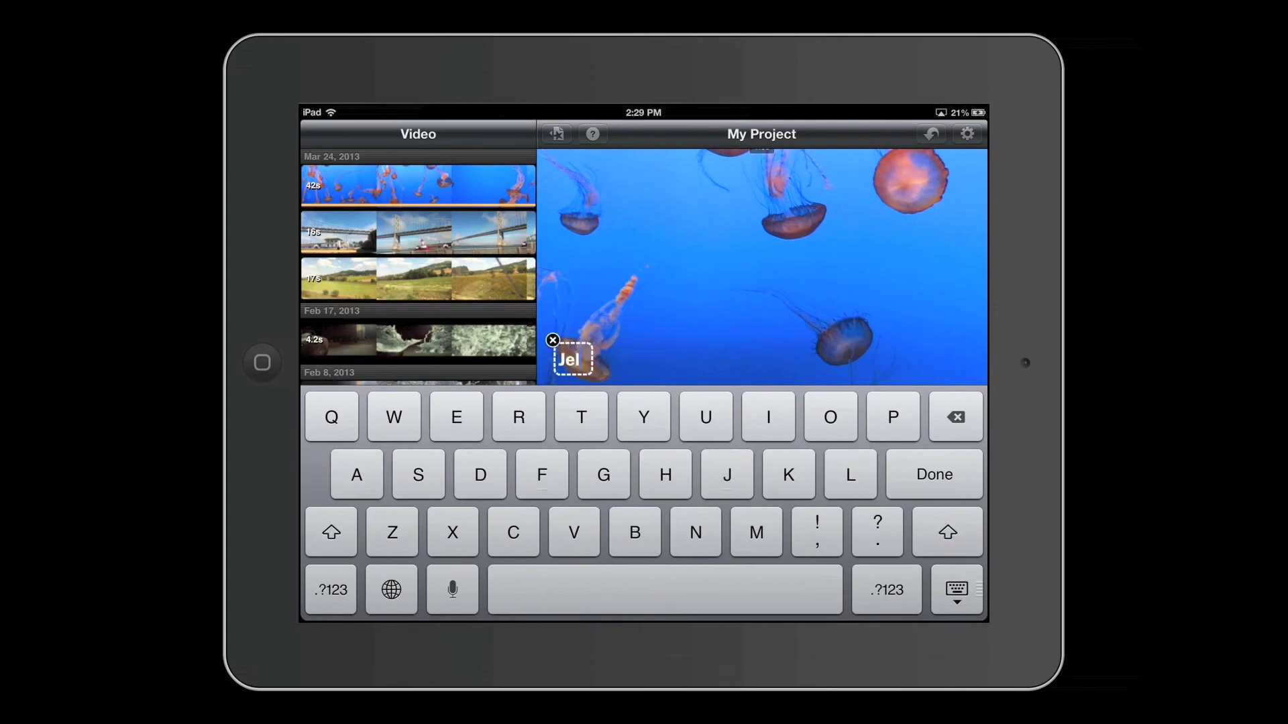
{"action": "type", "text": "lyfis"}
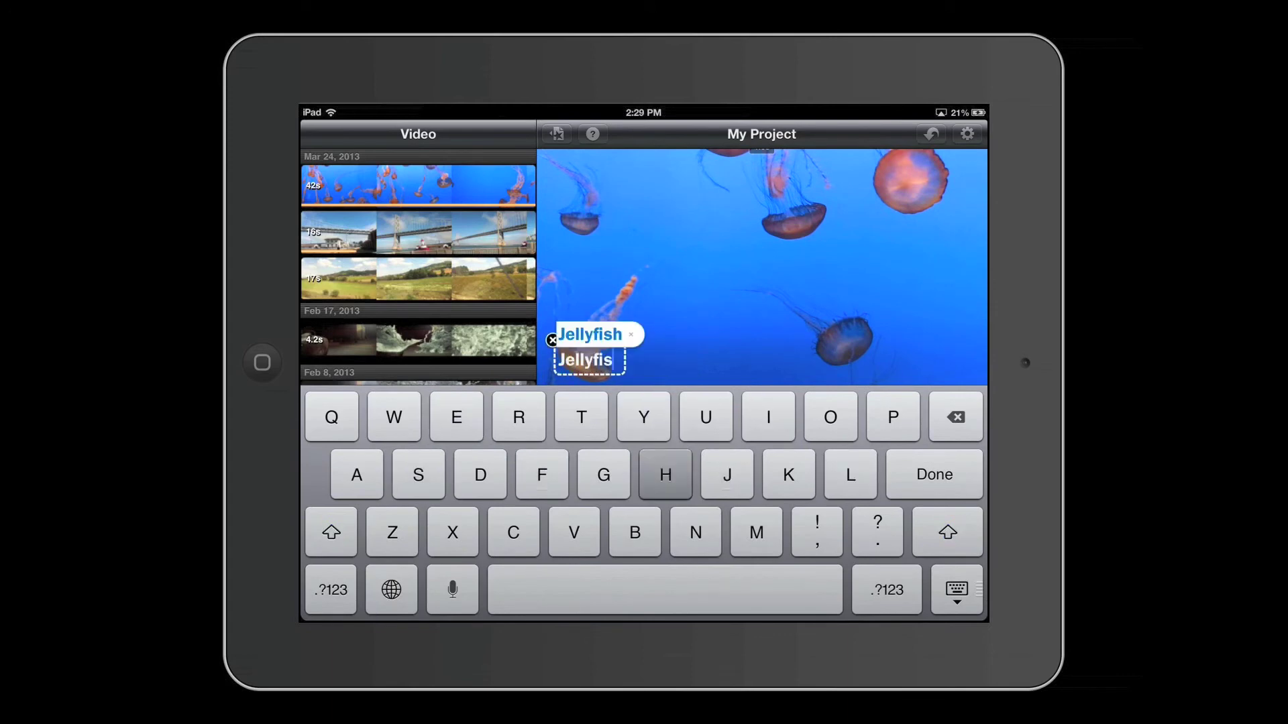
{"action": "type", "text": "h"}
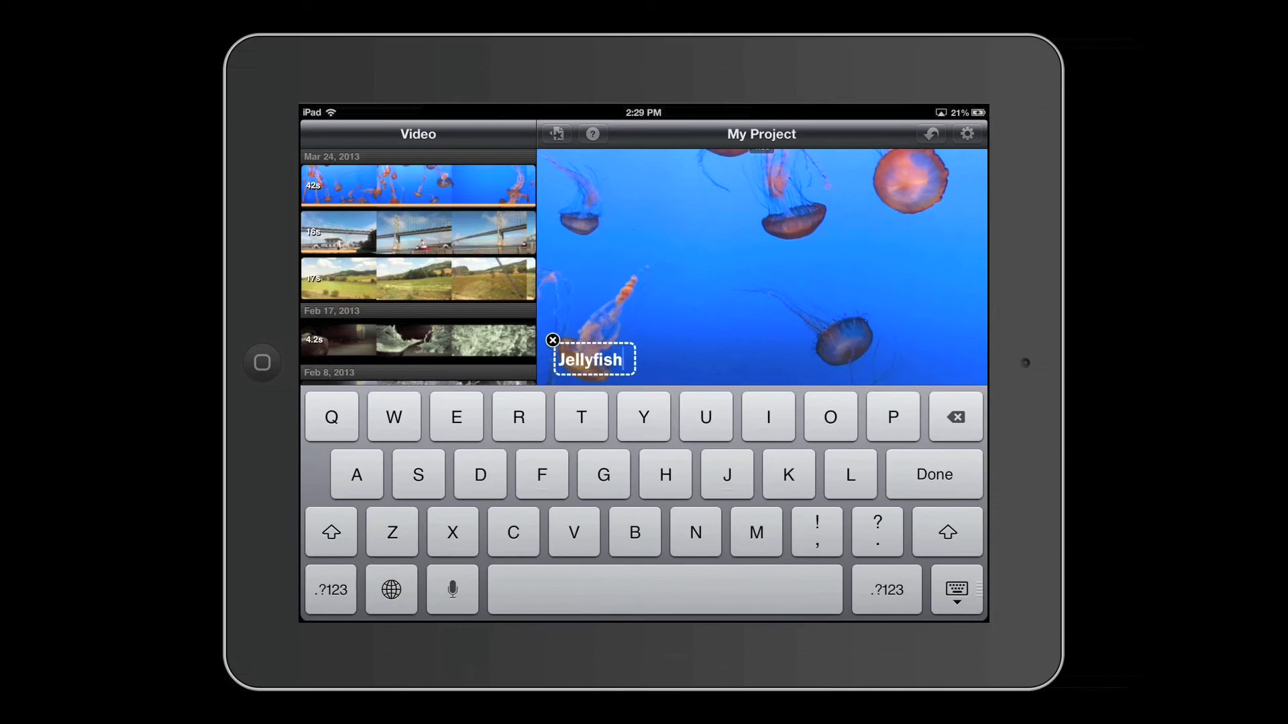
{"action": "key", "text": "Return"}
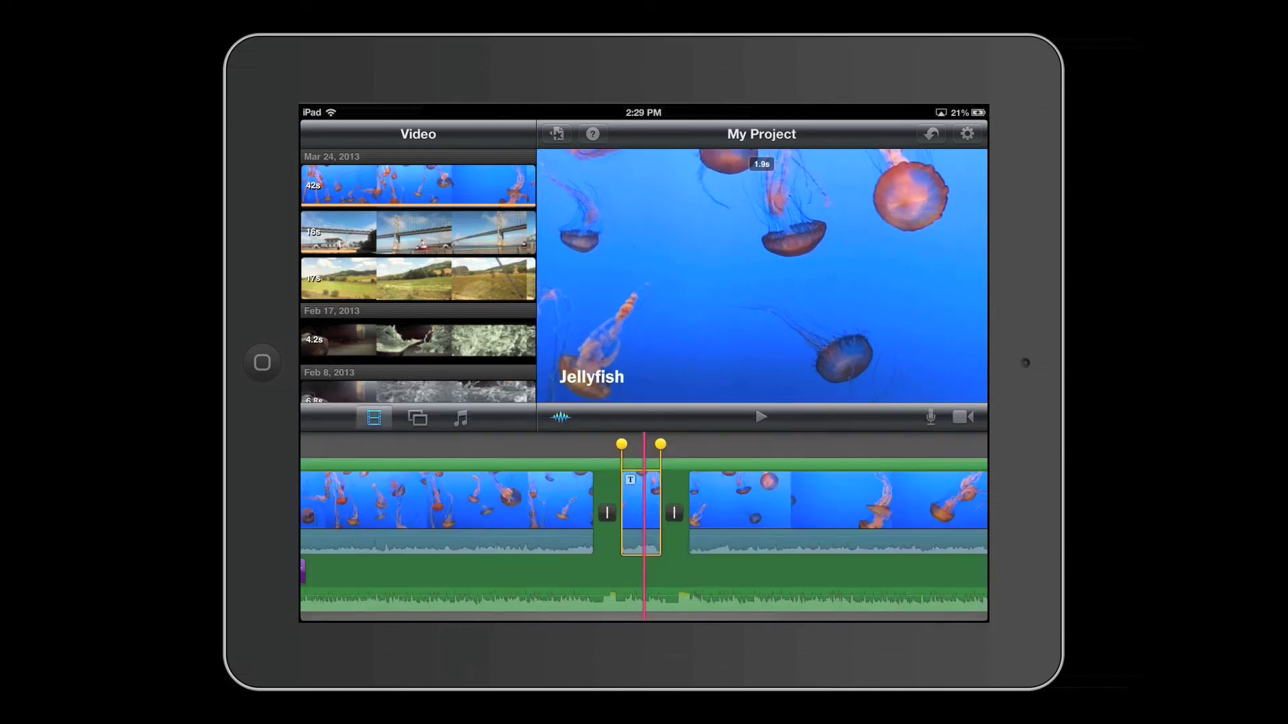